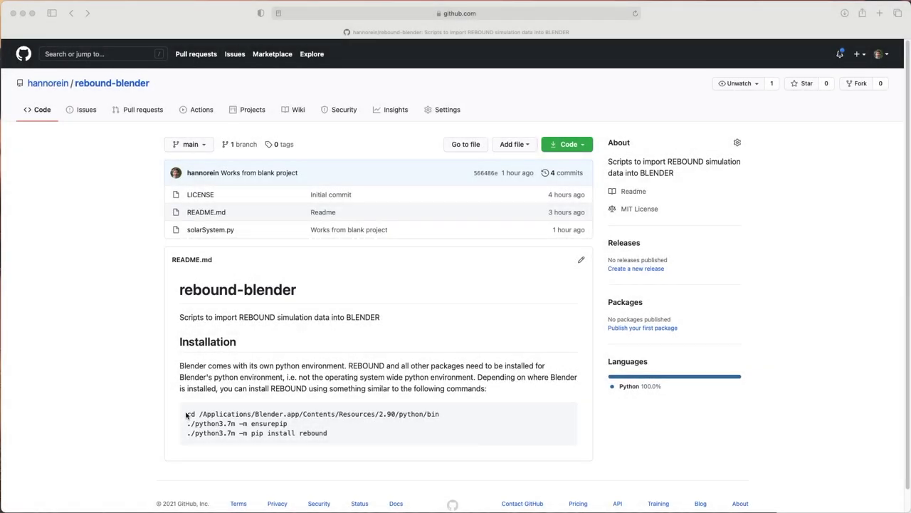
Open the raw solarSystem.py source on GitHub and copy the entire script
left_click(198, 420)
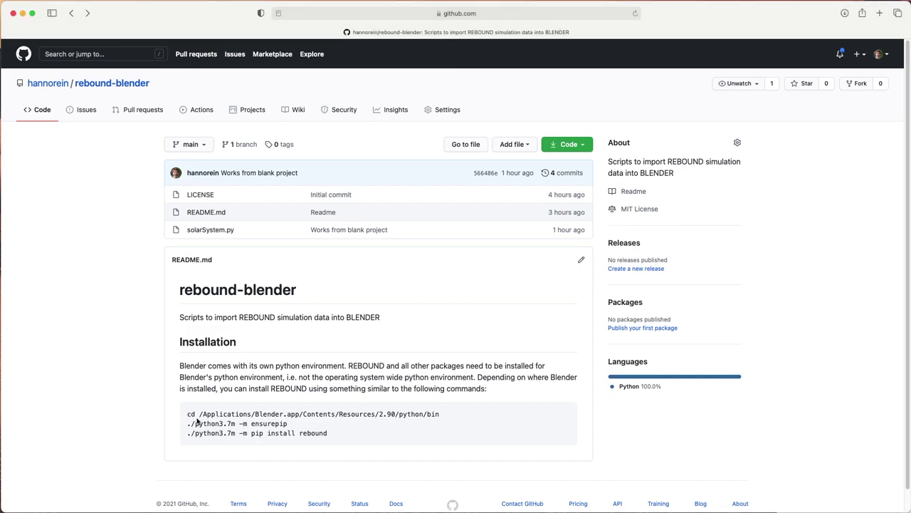
left_click_drag(190, 413, 328, 433)
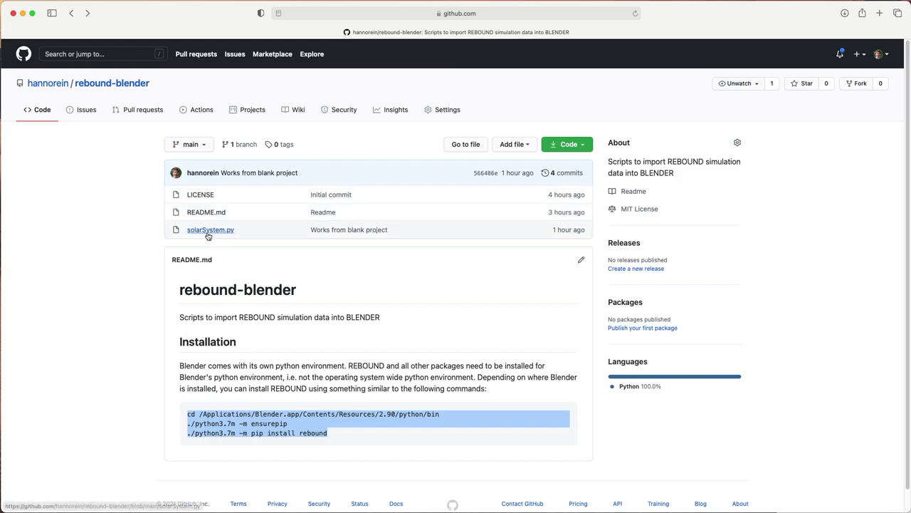
left_click(208, 231)
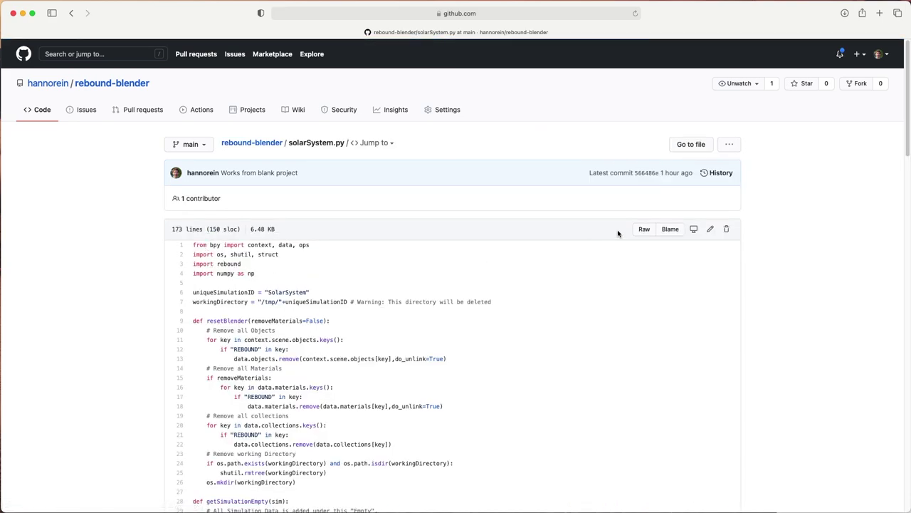
left_click(644, 228)
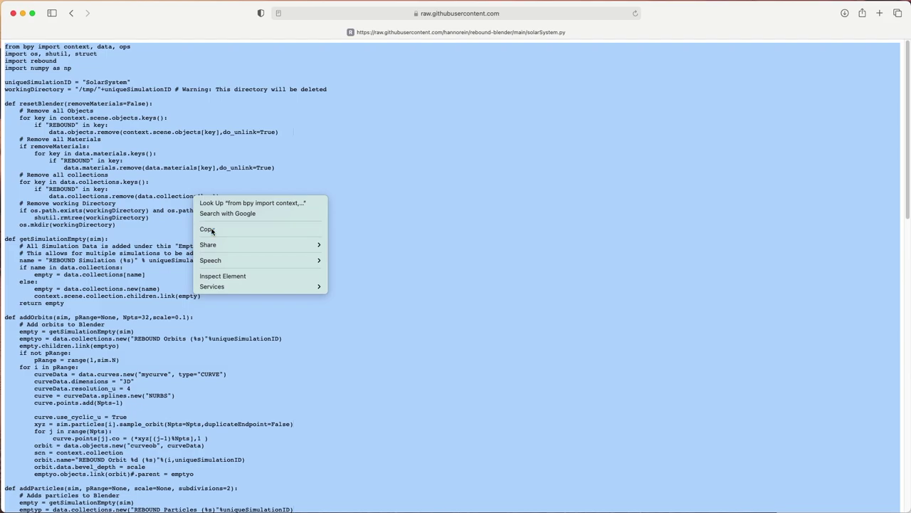
left_click(212, 229)
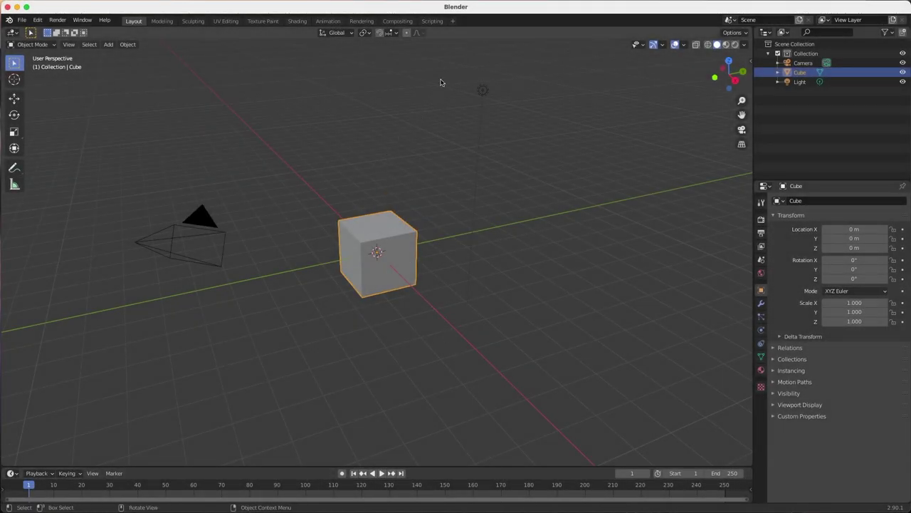
Delete the default cube, paste the REBOUND script into a new Scripting text block, and run it
key("x")
left_click(393, 173)
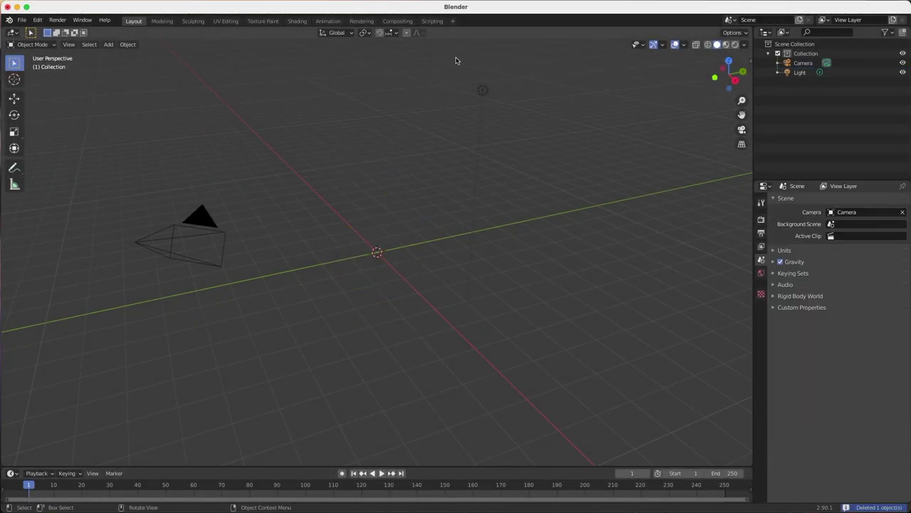
left_click(432, 20)
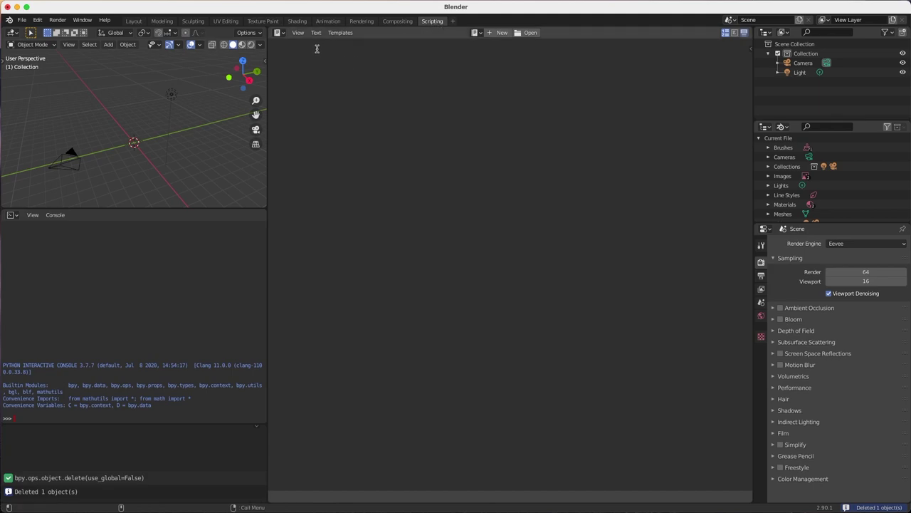
left_click(501, 33)
right_click(429, 78)
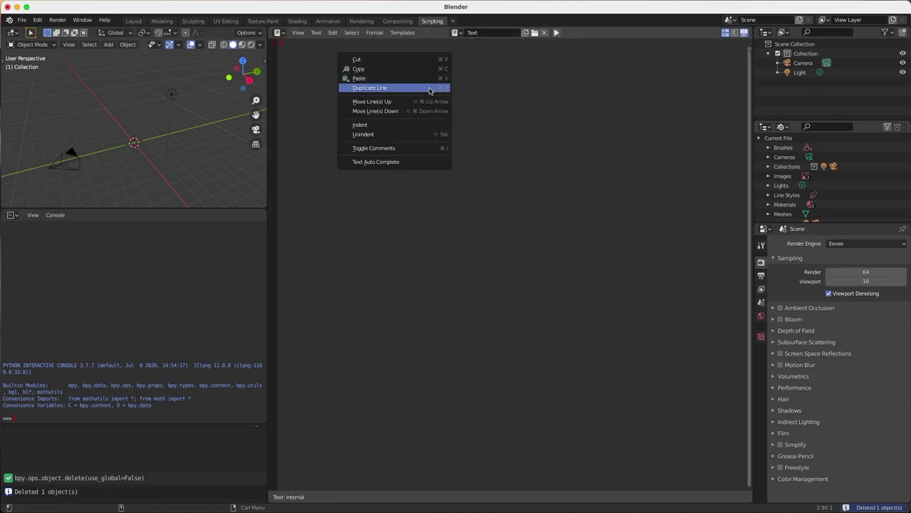
left_click(430, 78)
scroll(377, 100, "up", 15)
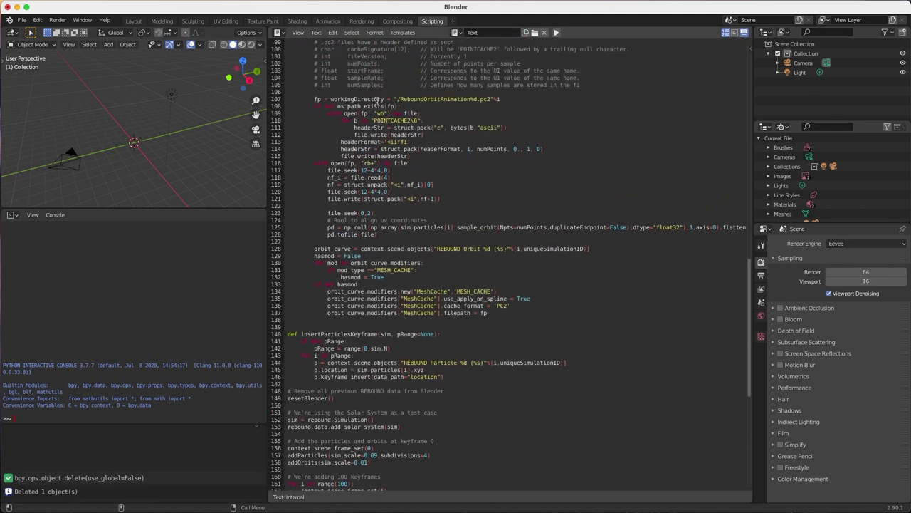
left_click(559, 33)
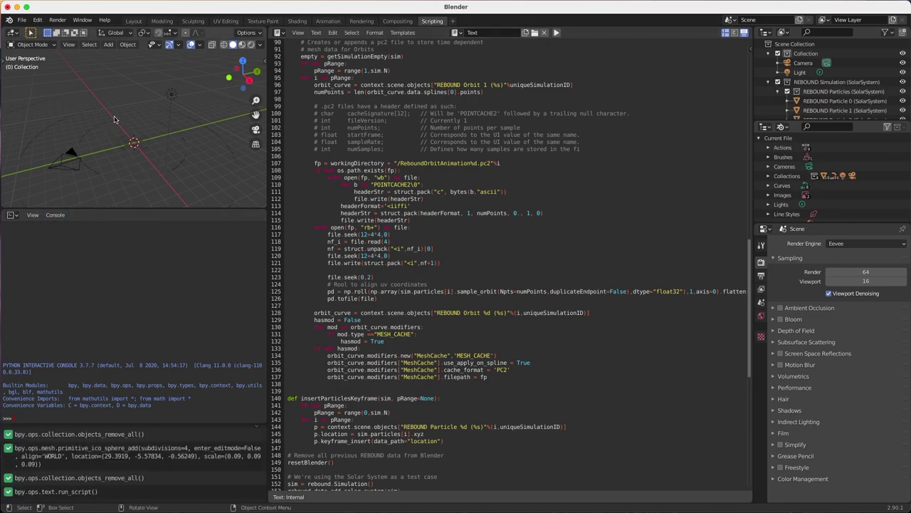
Play the imported orbit animation in the Layout viewport, then pause it at frame 9
left_click(135, 21)
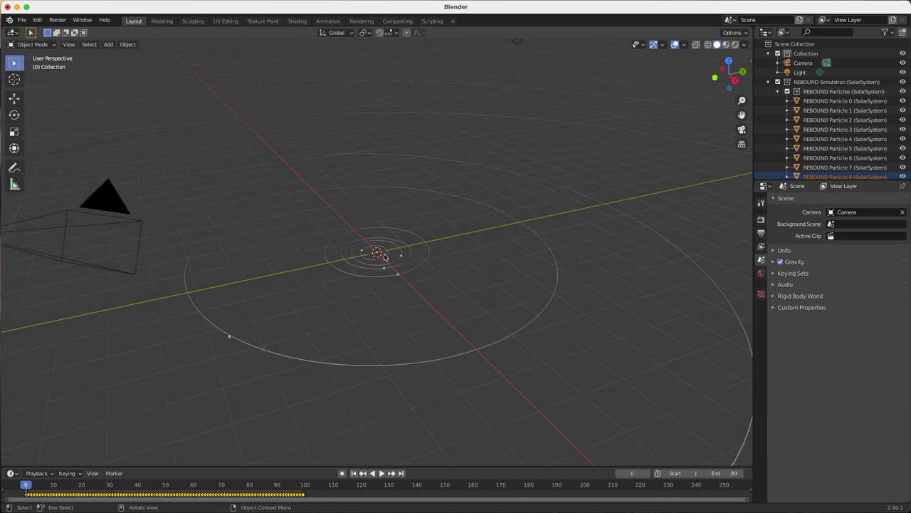
scroll(385, 257, "up", 8)
middle_click_drag(384, 257, 365, 452)
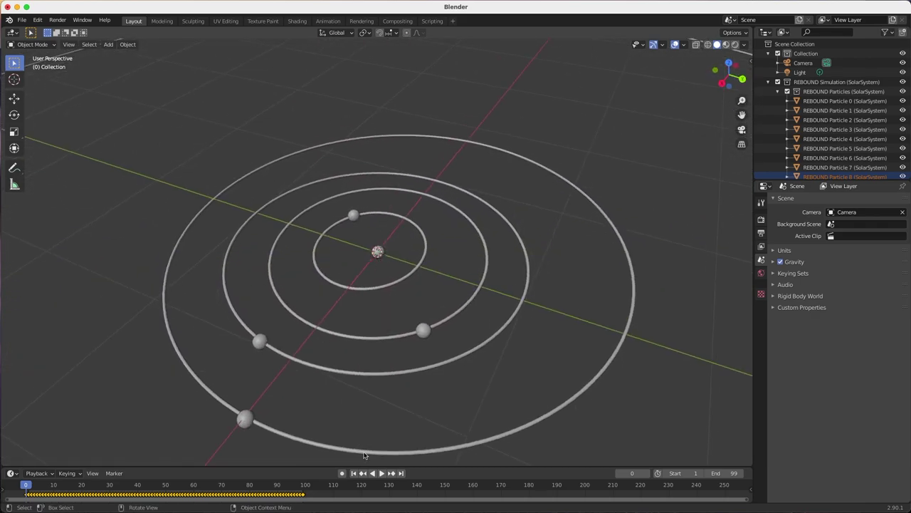
left_click(381, 473)
middle_click_drag(368, 311, 391, 390)
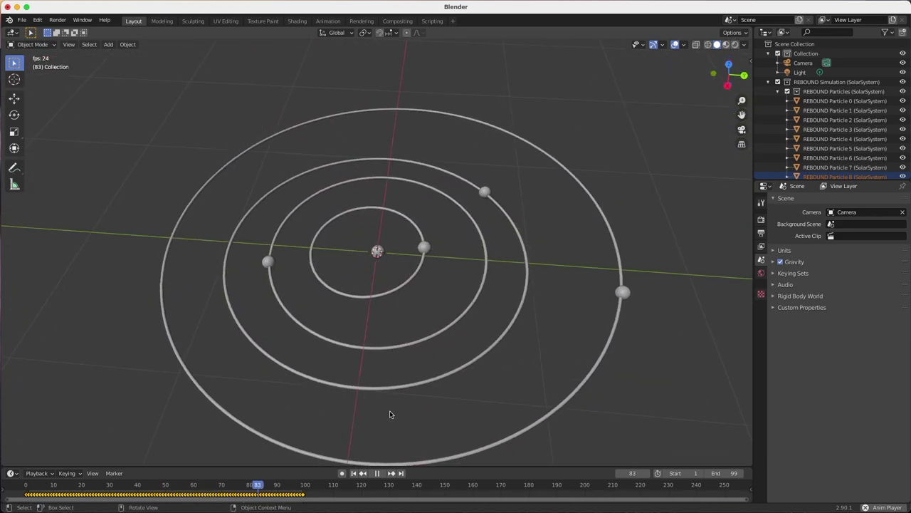
left_click(378, 472)
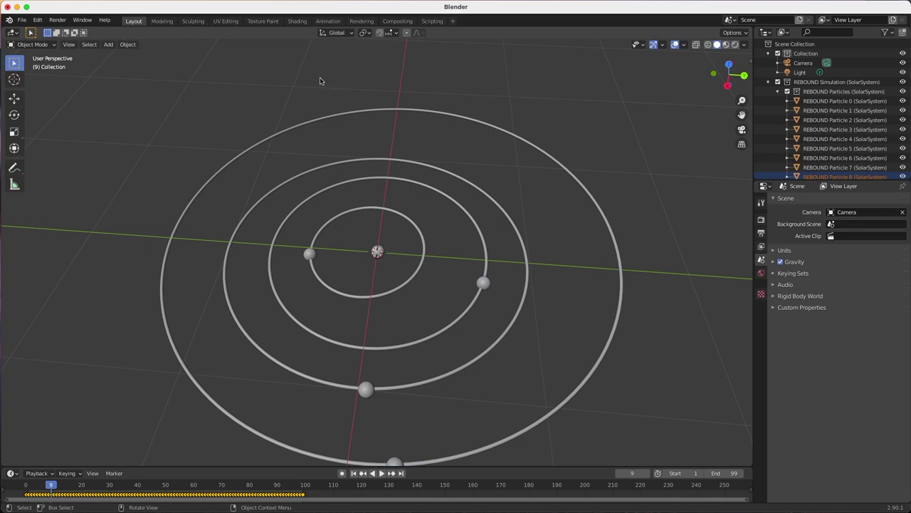
In Rendered shading, set the World Background color to black and frame the central sun
left_click(297, 22)
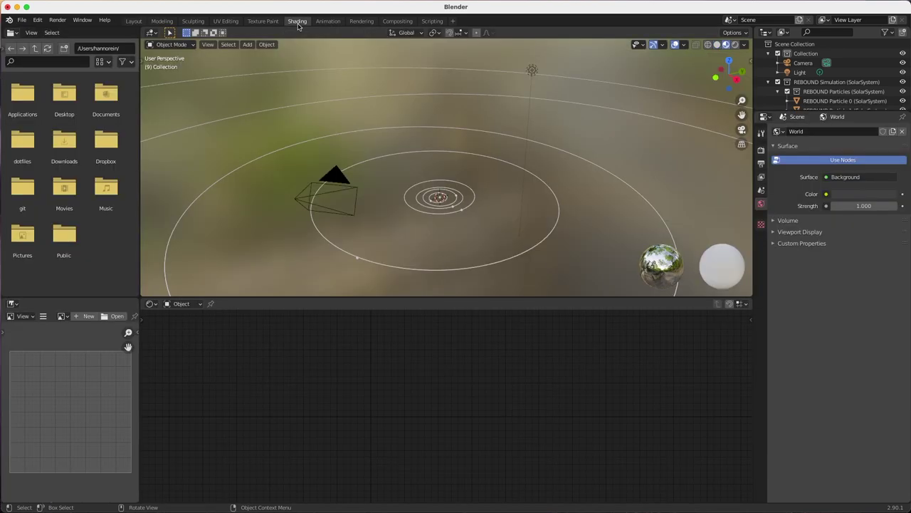
left_click(735, 45)
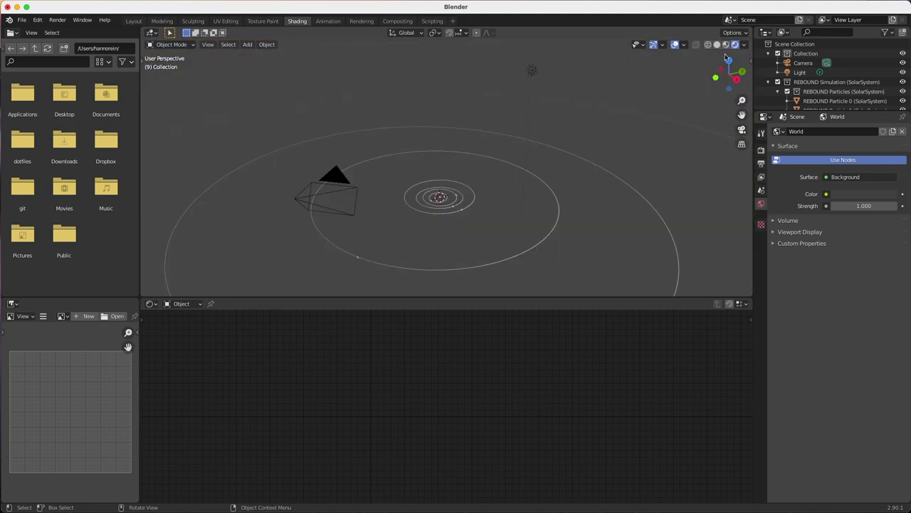
left_click(181, 303)
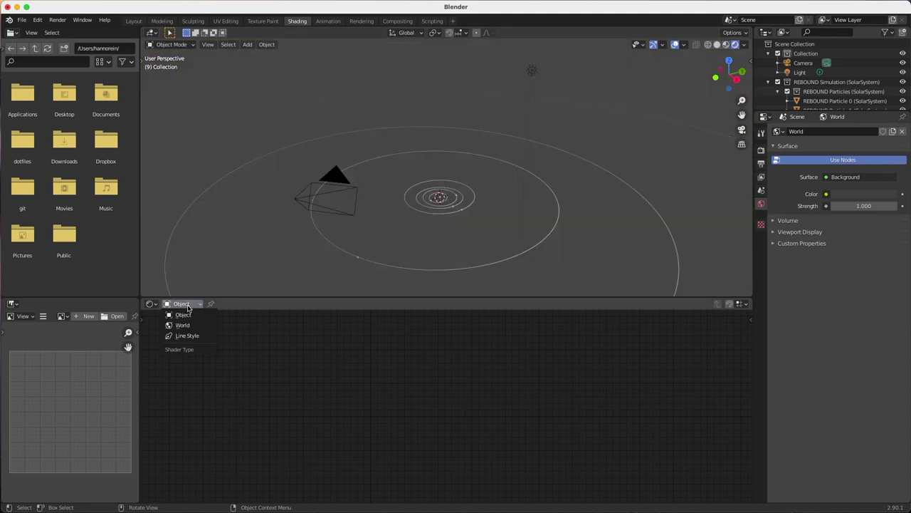
left_click(185, 326)
left_click(410, 337)
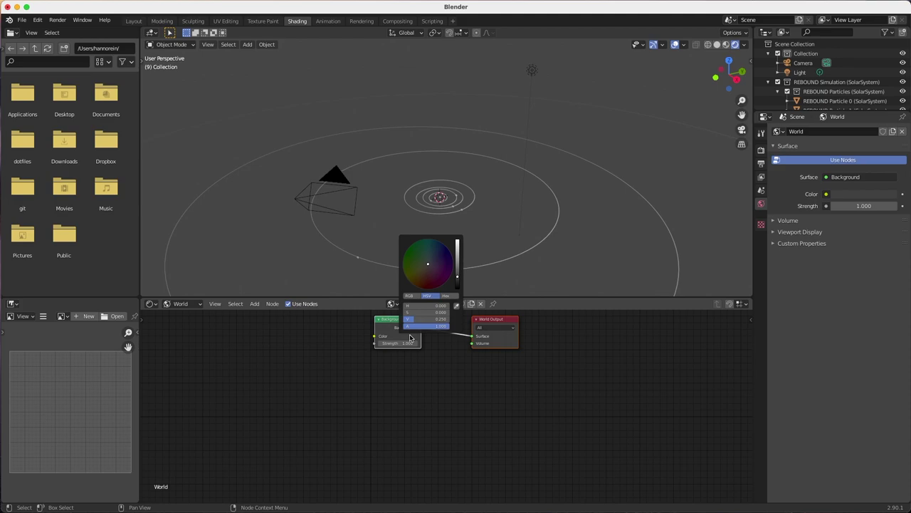
left_click_drag(457, 276, 457, 289)
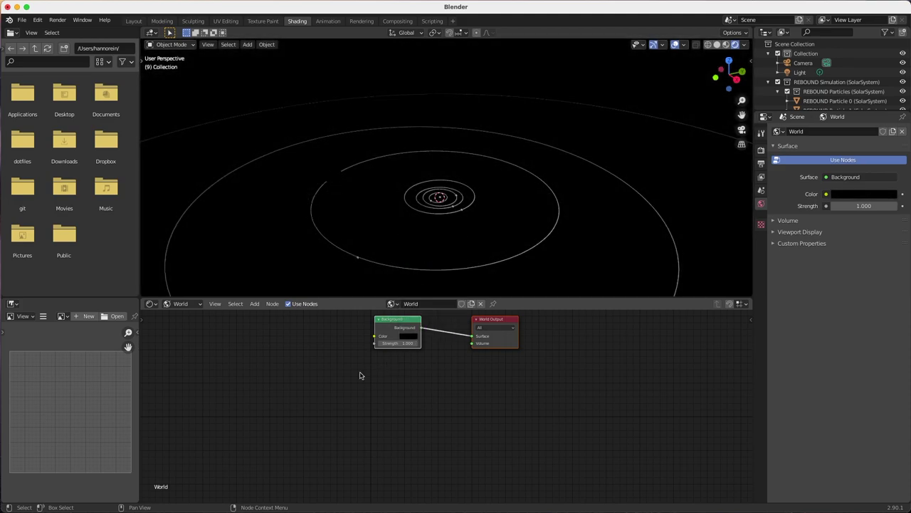
scroll(432, 209, "up", 5)
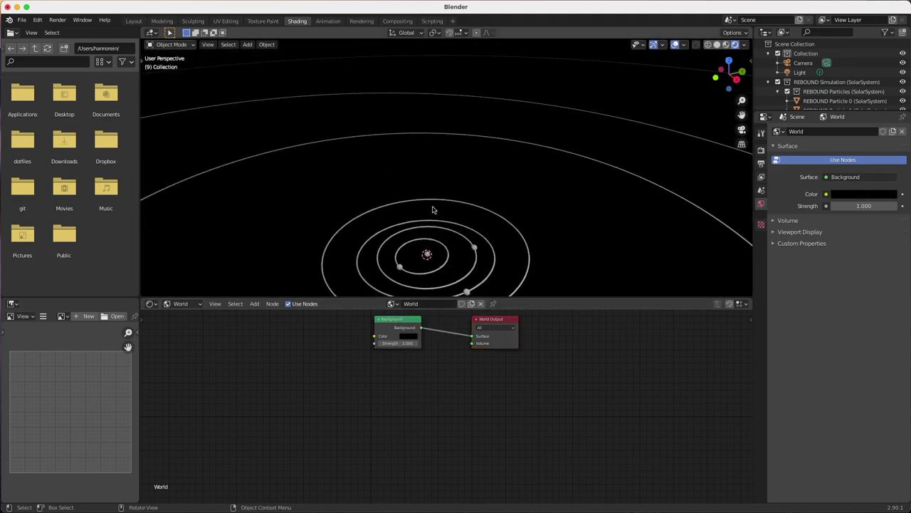
left_click(427, 254)
key("KP_Decimal")
Give the innermost orbit ring a new material and delete its Principled BSDF node
scroll(433, 234, "down", 5)
middle_click_drag(433, 228, 398, 240)
left_click(388, 212)
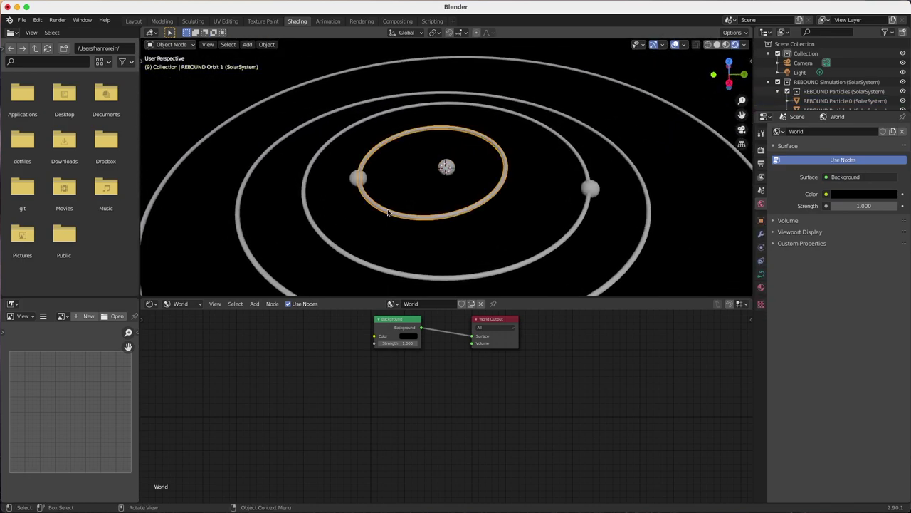
left_click(182, 304)
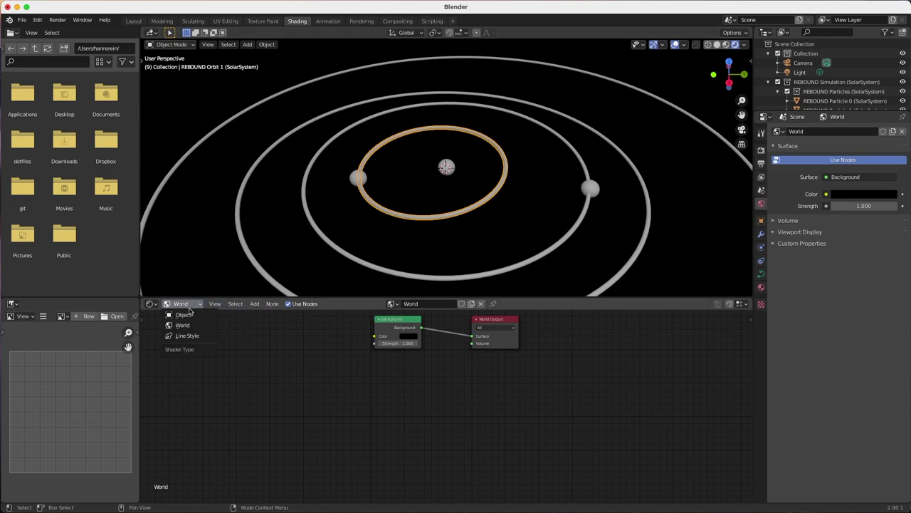
left_click(184, 319)
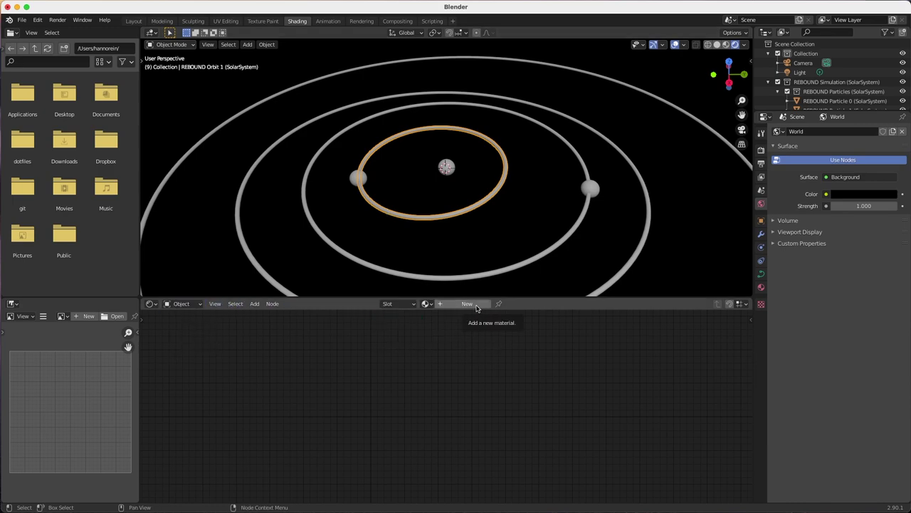
left_click(470, 303)
left_click(490, 398)
left_click(404, 330)
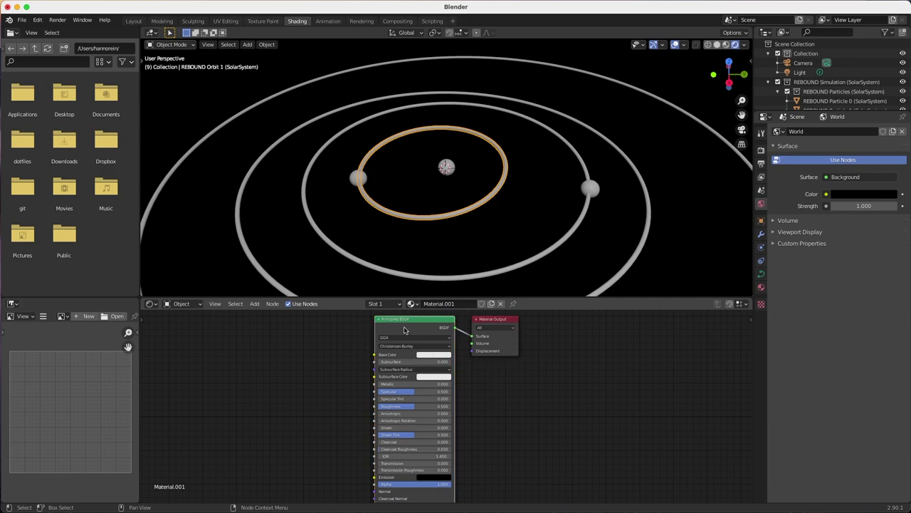
key("x")
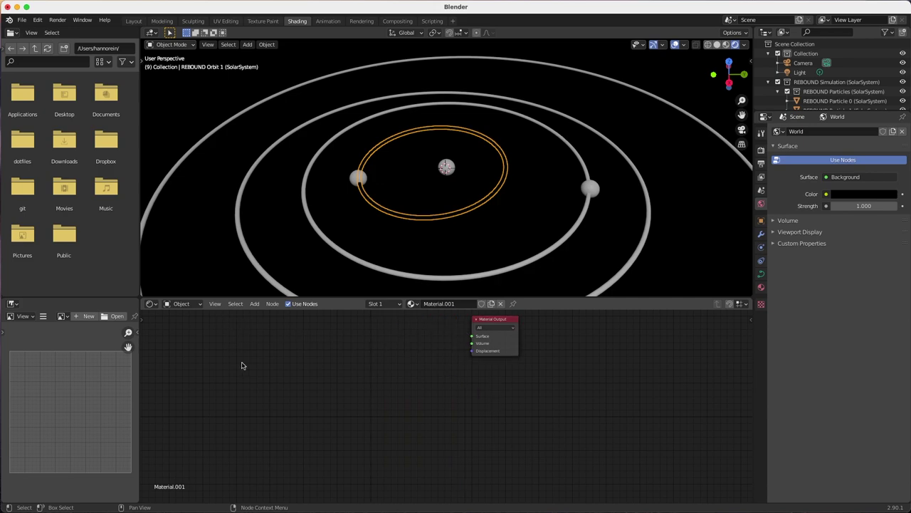
Add Texture Coordinate and Separate XYZ nodes, feeding UV into Separate XYZ
key("shift+a")
left_click(249, 364)
type("tex")
left_click(277, 382)
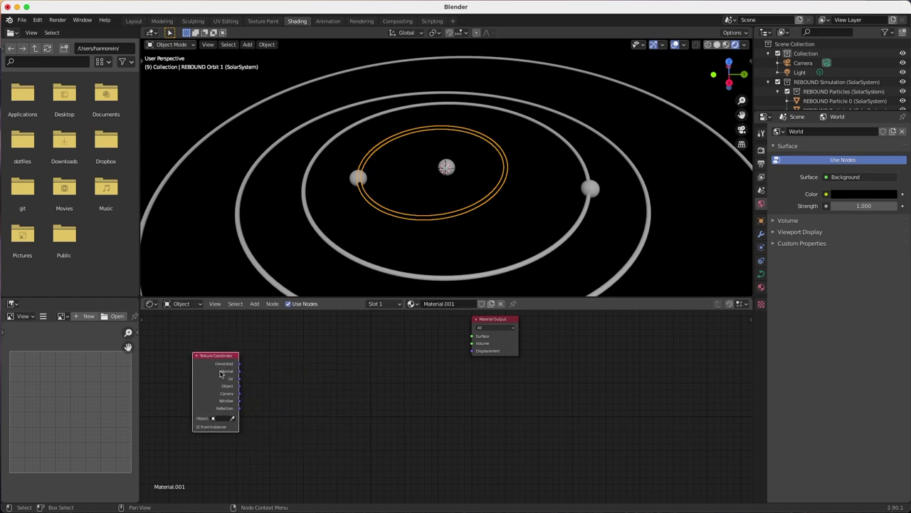
key("shift+a")
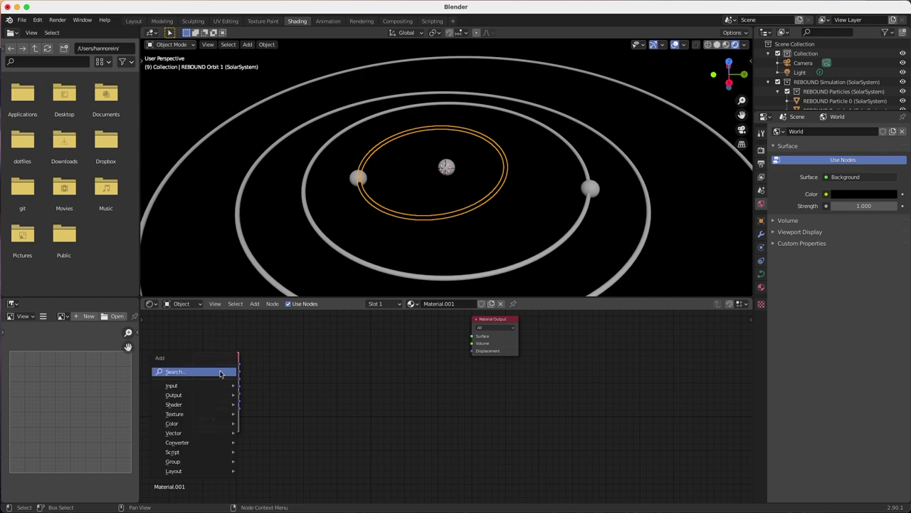
mouse_move(218, 447)
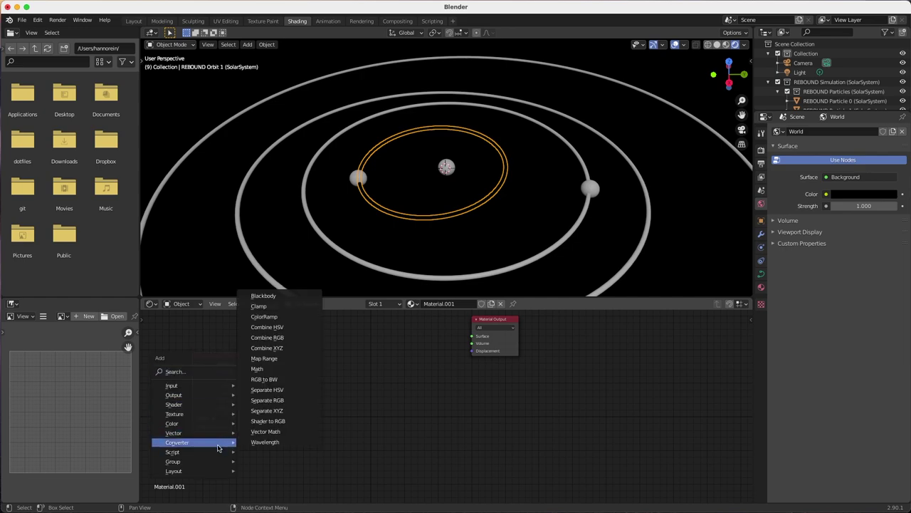
left_click(283, 412)
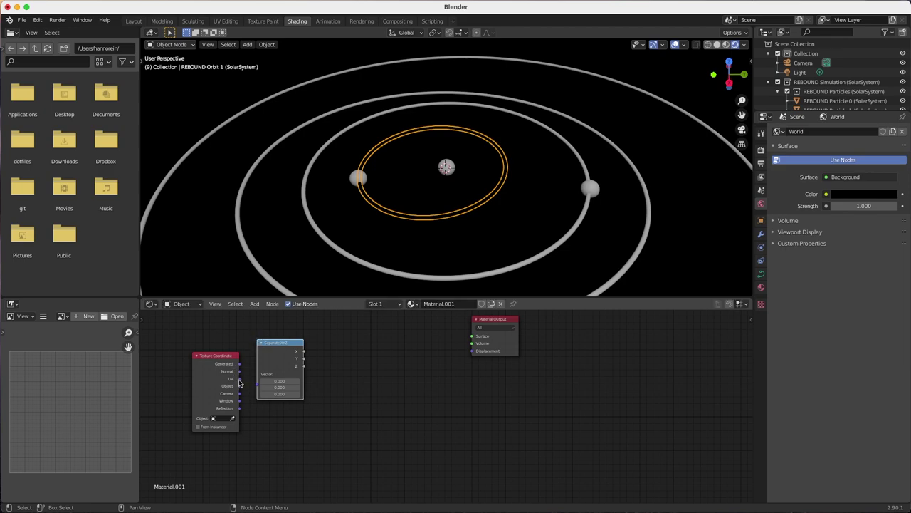
left_click_drag(240, 382, 256, 386)
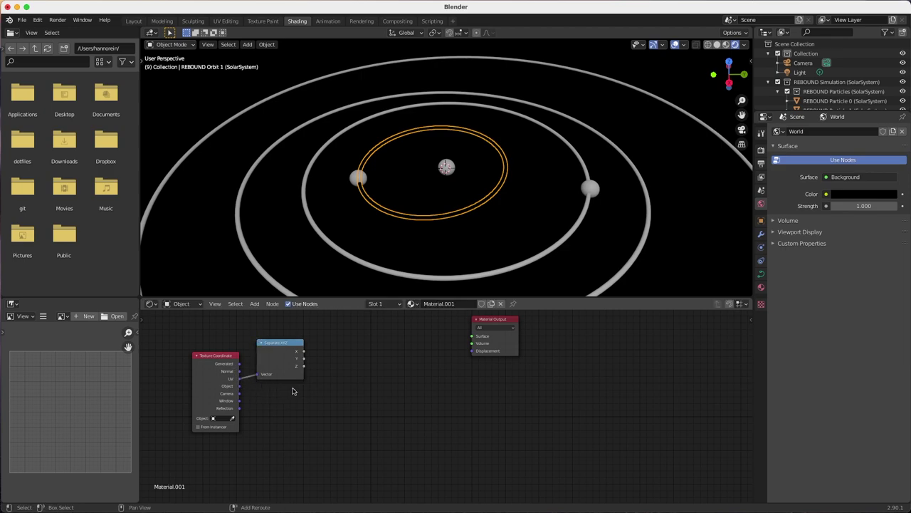
Add a ColorRamp node driven by the Separate XYZ X output
key("shift+a")
type("ram")
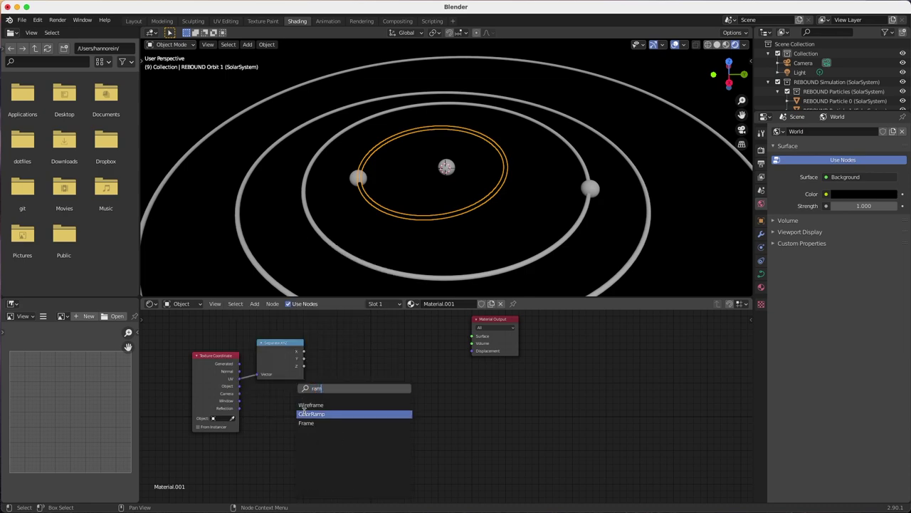
left_click(312, 413)
left_click(337, 349)
left_click_drag(304, 353, 326, 386)
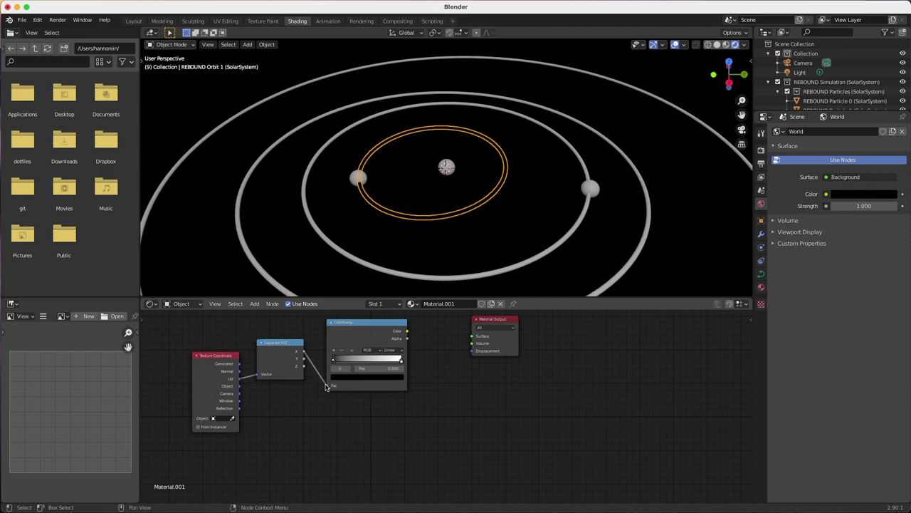
Add an Emission node fed by the ramp's Color and connect it to Material Output Surface
key("shift+a")
key("space")
type("shad")
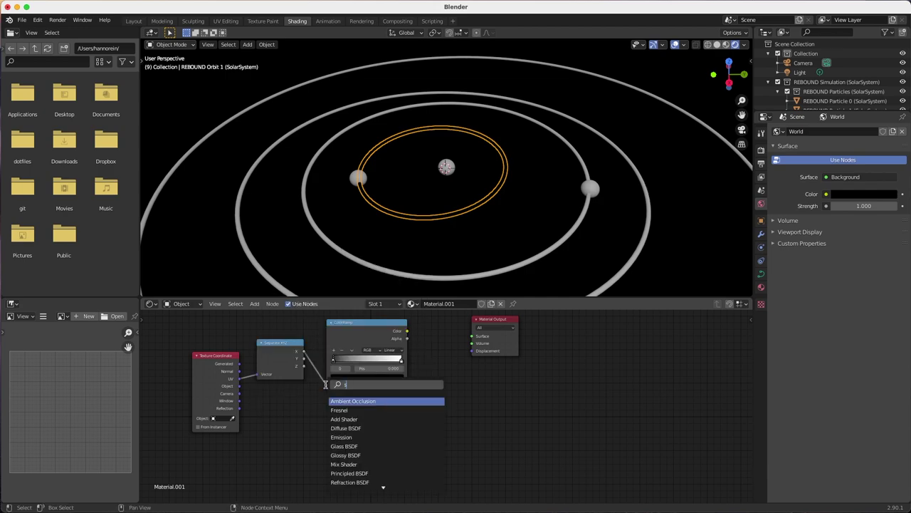
key("BackSpace")
key("BackSpace")
key("BackSpace")
key("BackSpace")
type("em")
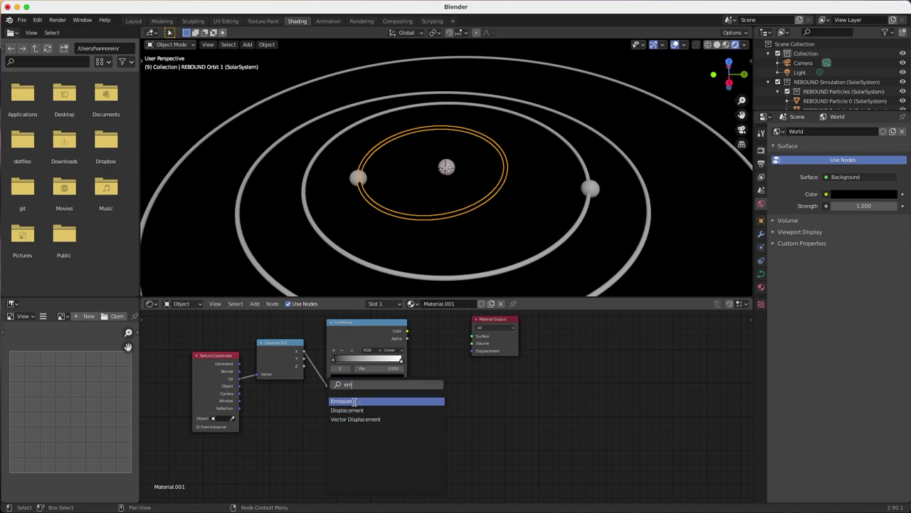
left_click(342, 401)
left_click(454, 385)
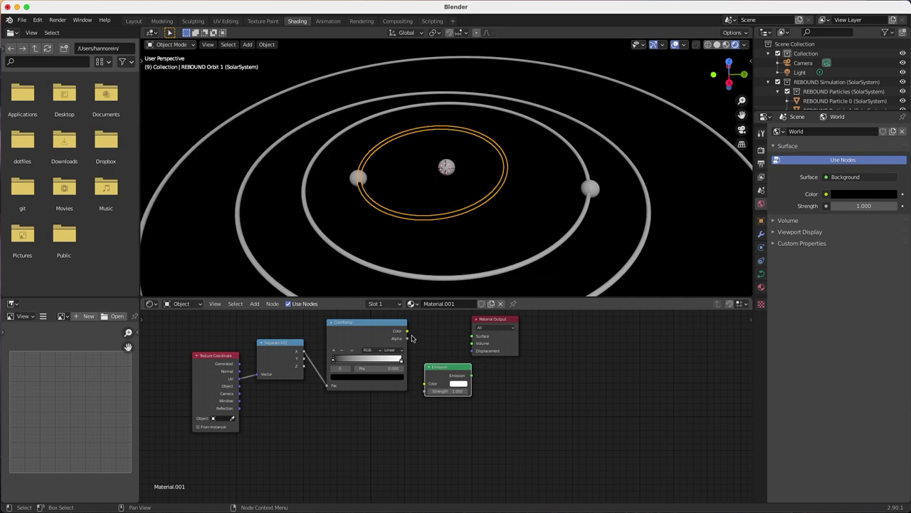
left_click_drag(407, 332, 425, 385)
left_click_drag(491, 325, 531, 329)
left_click_drag(459, 366, 512, 341)
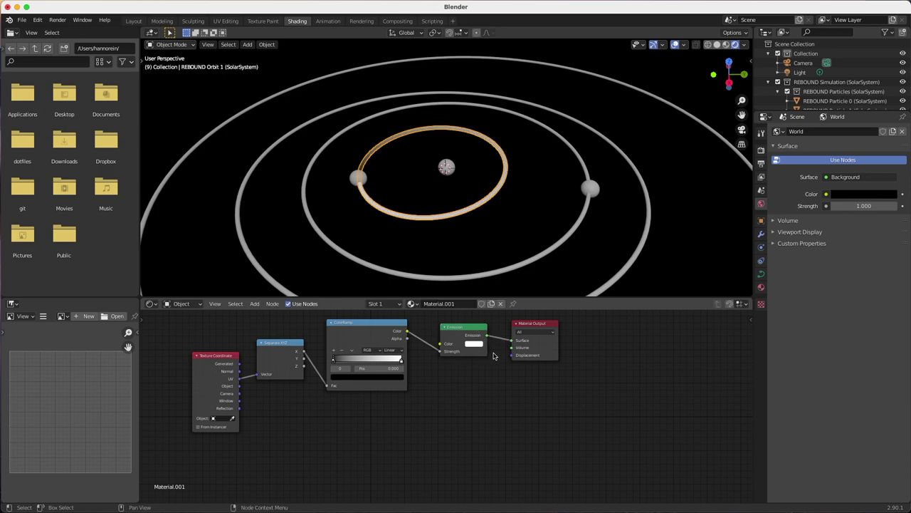
left_click(478, 345)
Set the Emission color to red and preview the glowing orbit ring
left_click(496, 295)
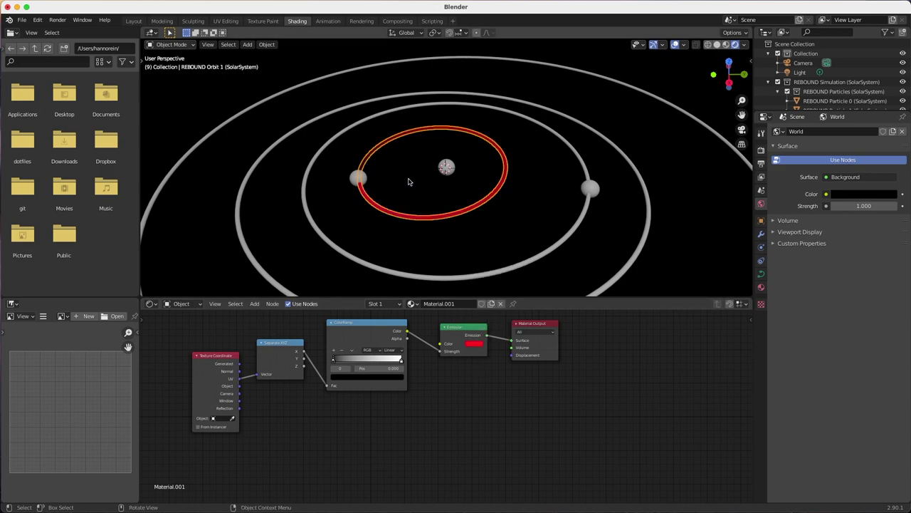
scroll(408, 181, "up", 3)
middle_click_drag(408, 181, 419, 201)
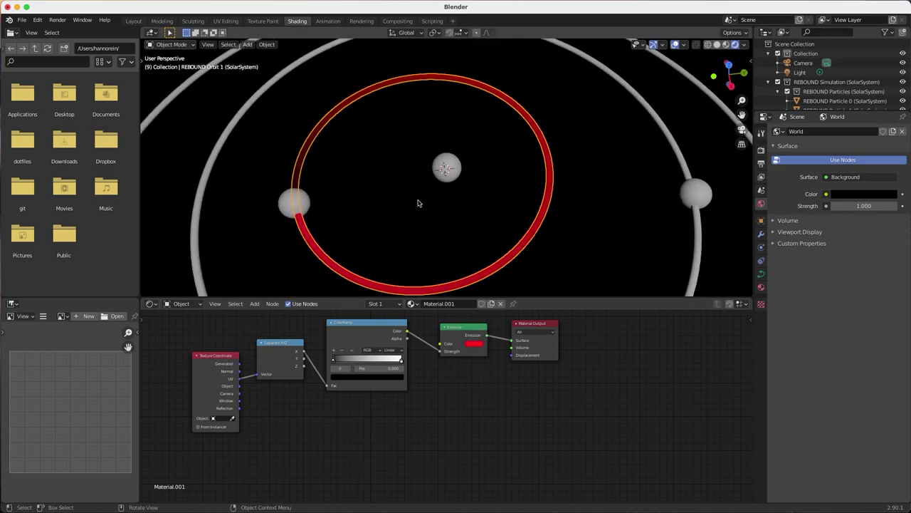
key("space")
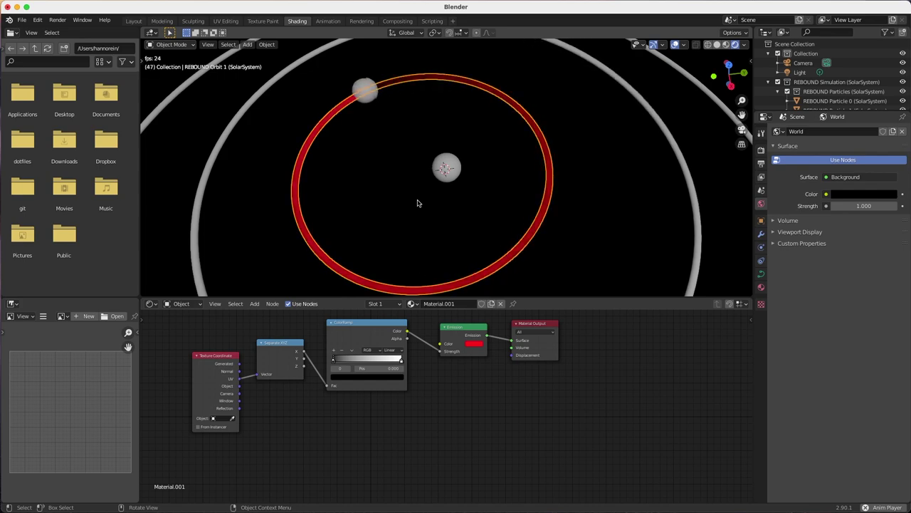
key("space")
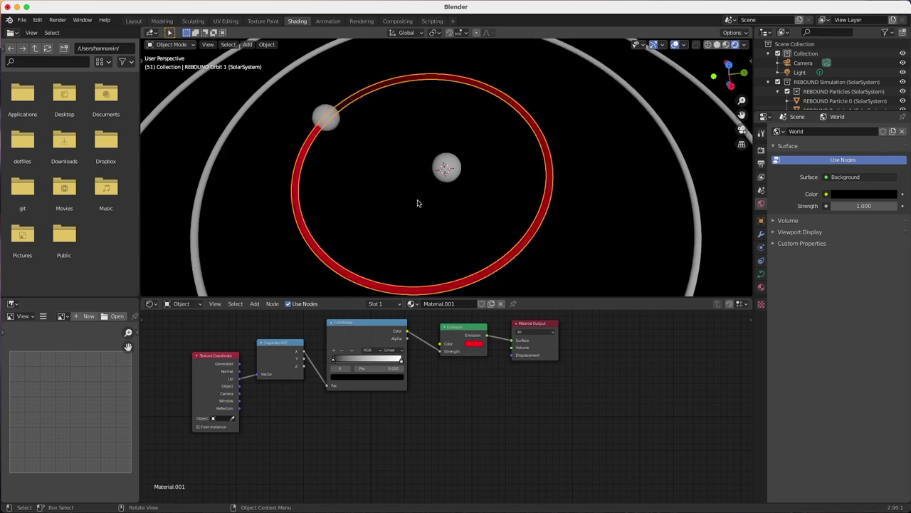
Flip the ColorRamp so the gradient runs white to black, then preview playback
left_click(353, 350)
left_click(370, 357)
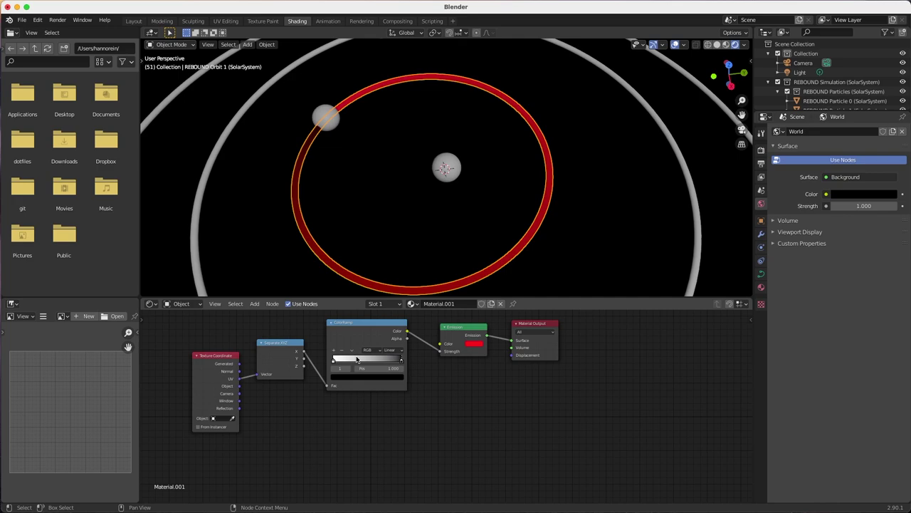
key("space")
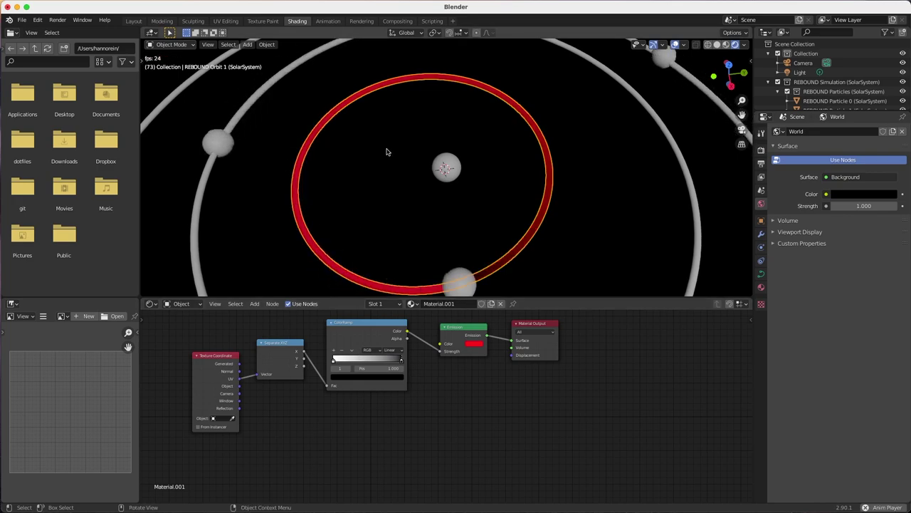
key("space")
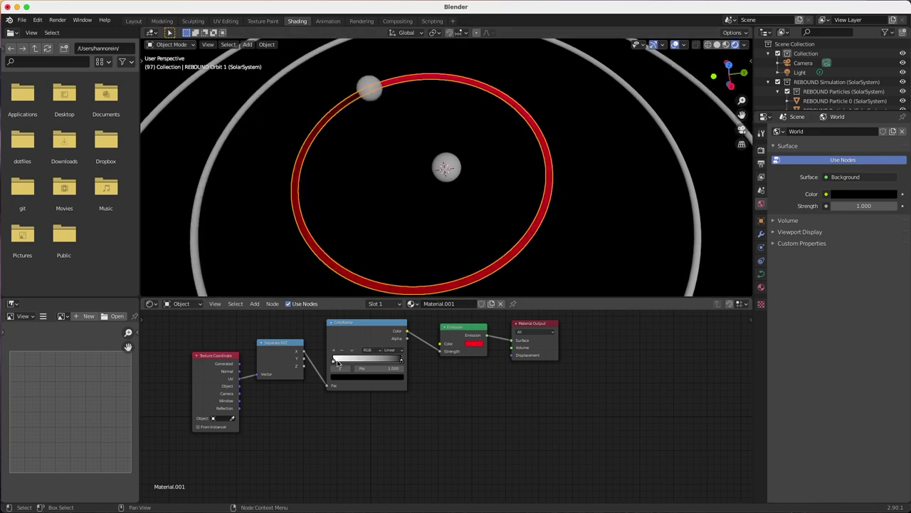
Move the ColorRamp's white stop to 0.477 and preview the short fading red trail
left_click_drag(401, 362, 362, 363)
left_click(376, 189)
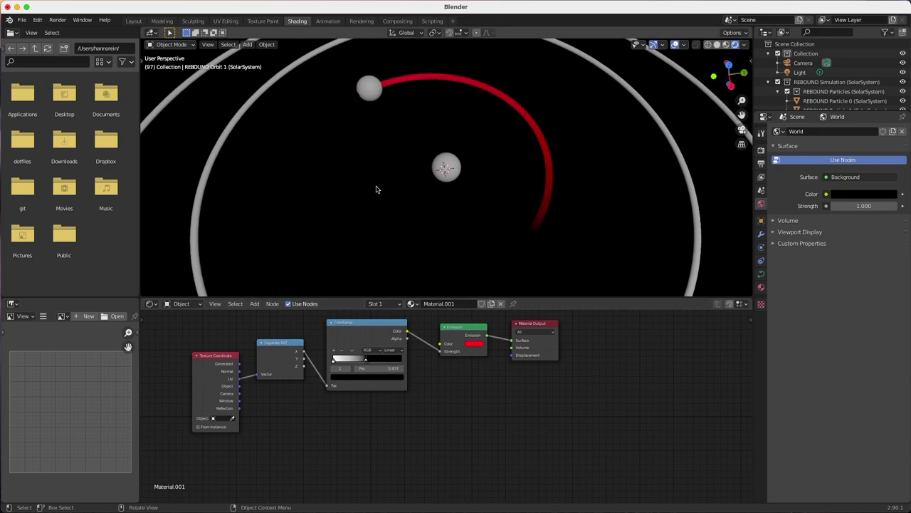
scroll(373, 188, "down", 5)
mouse_move(372, 187)
middle_mouse_down()
mouse_move(376, 159)
mouse_move(365, 178)
middle_mouse_up()
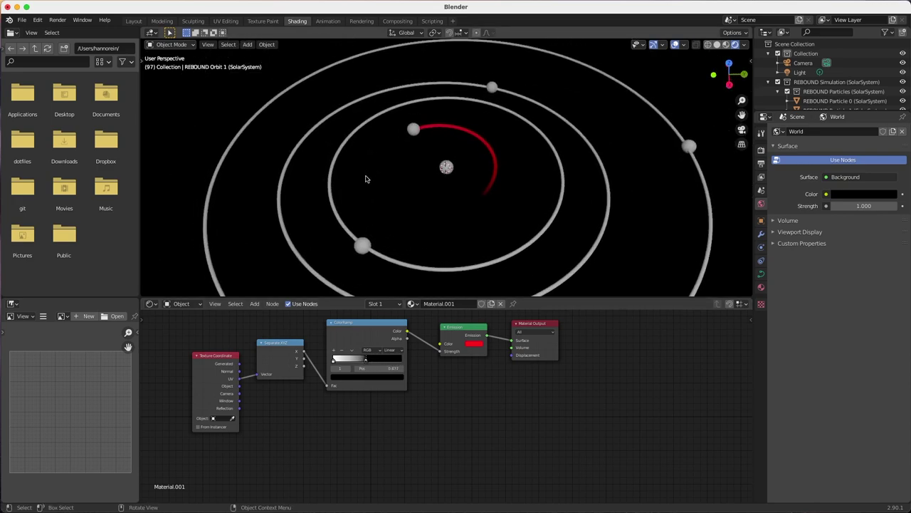
key("space")
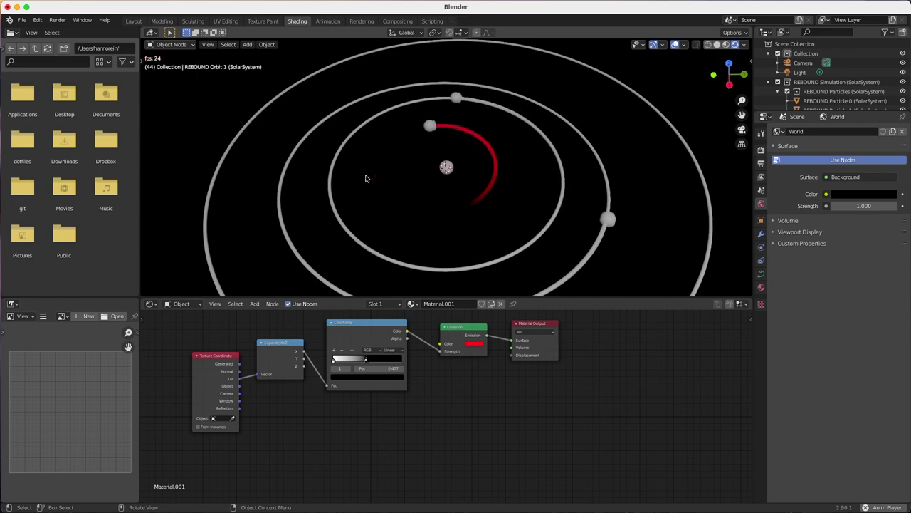
key("space")
scroll(366, 178, "down", 4)
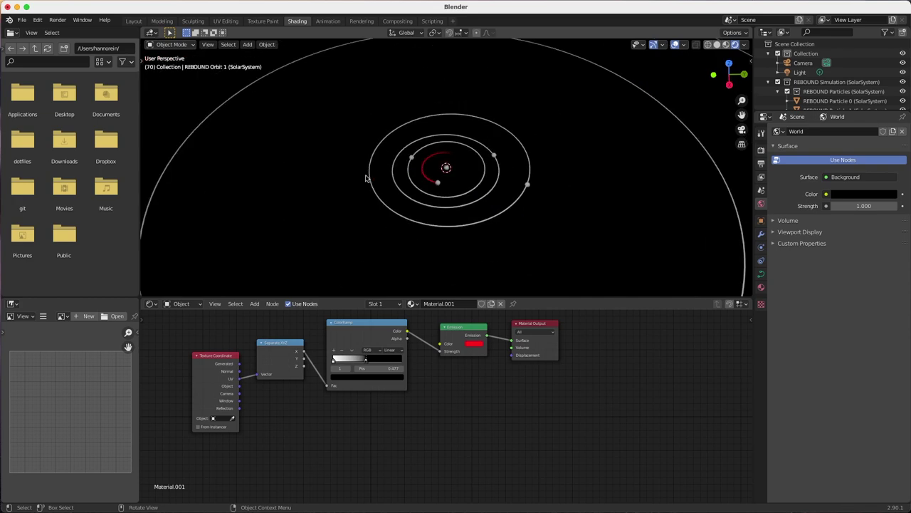
left_click_drag(509, 249, 464, 186)
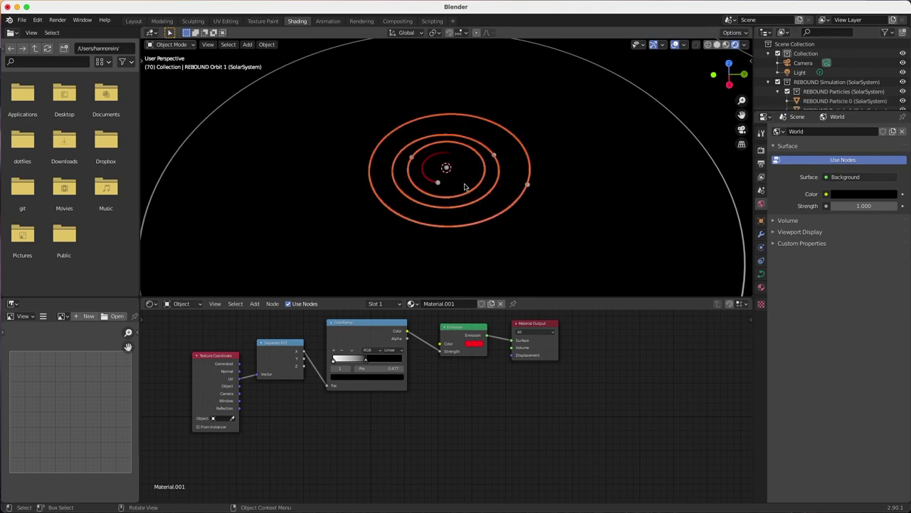
Link the red-trail ring's material to all four orbit rings with Ctrl+L > Materials
left_click(423, 176, "shift")
key("ctrl+l")
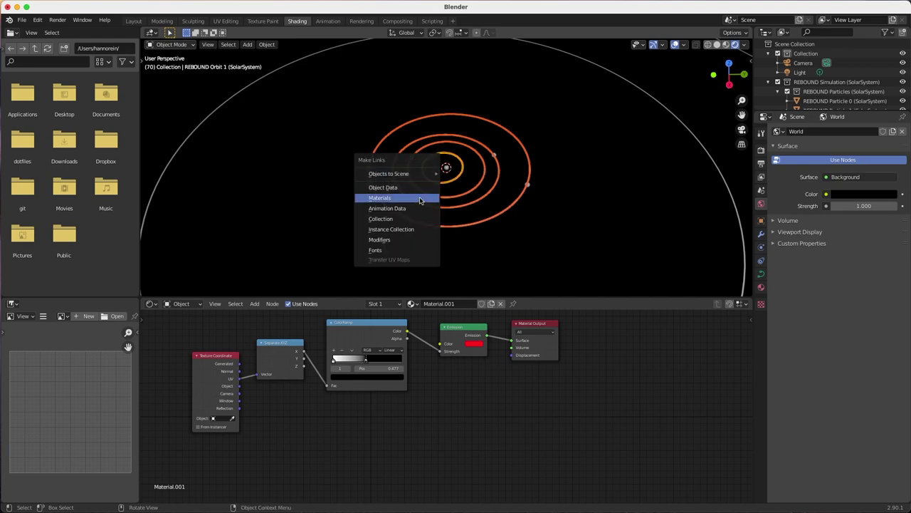
left_click(419, 201)
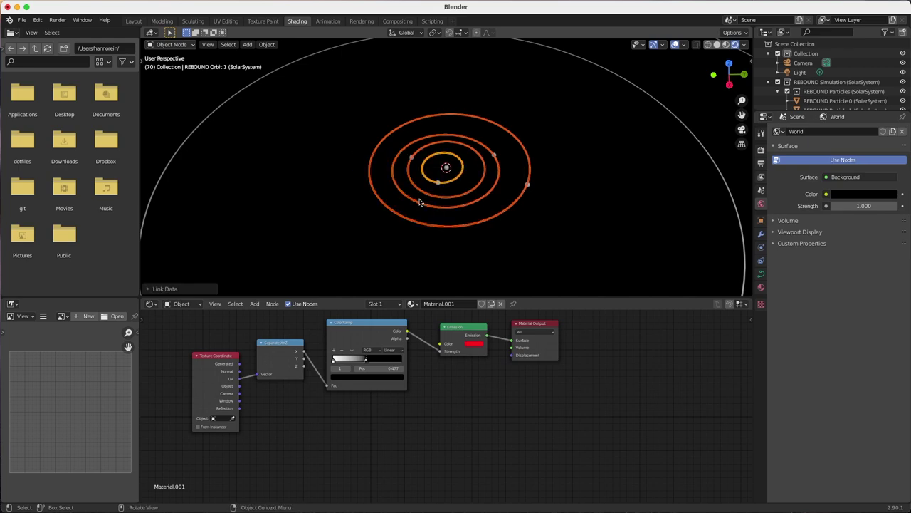
left_click(431, 251)
key("space")
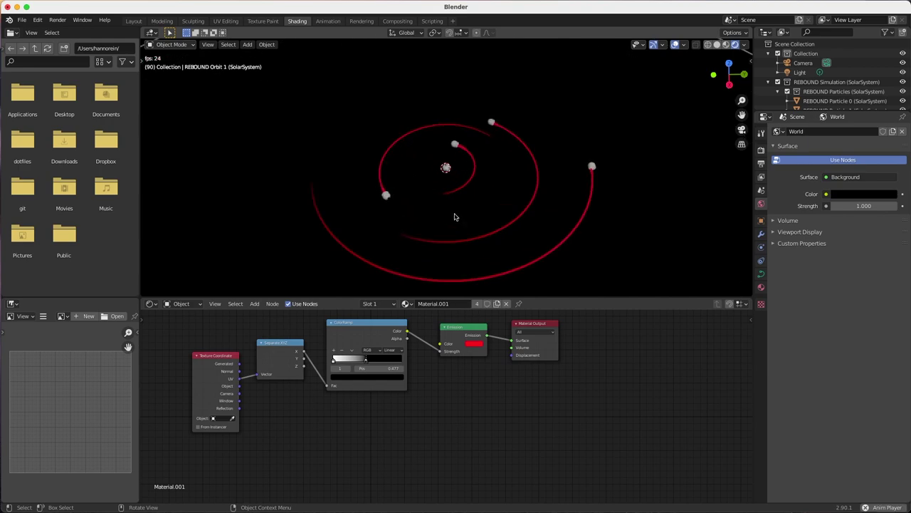
scroll(456, 216, "up", 2)
middle_click_drag(454, 215, 441, 190)
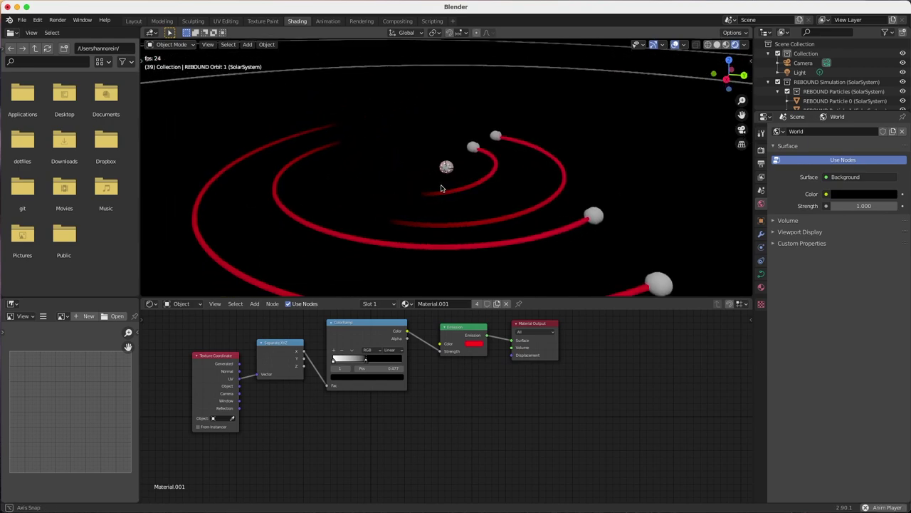
scroll(441, 188, "down", 3)
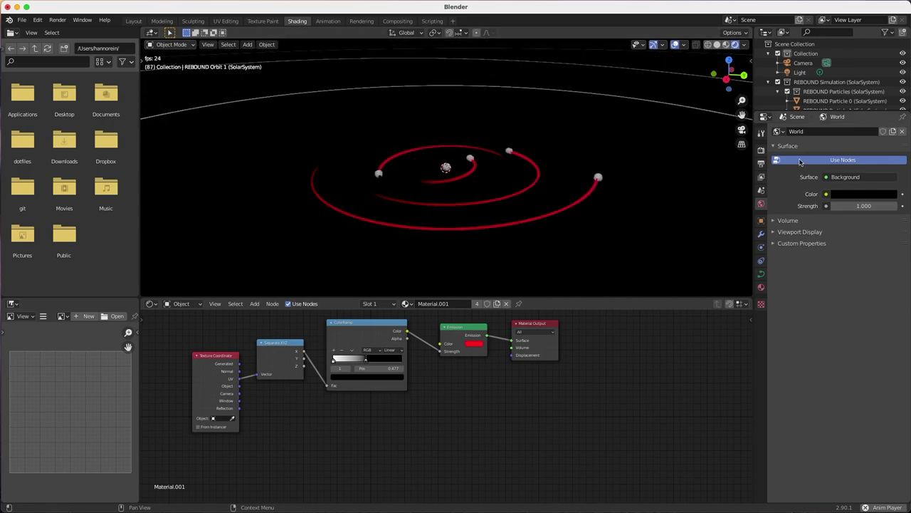
left_click(759, 165)
Enable Eevee Bloom with Threshold 0.055 and Intensity 0.078
left_click(761, 152)
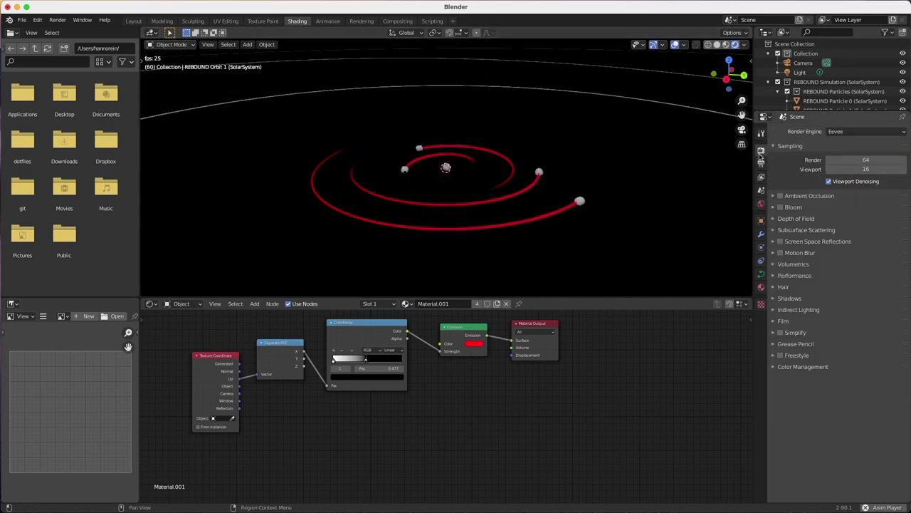
left_click(780, 207)
left_click(773, 208)
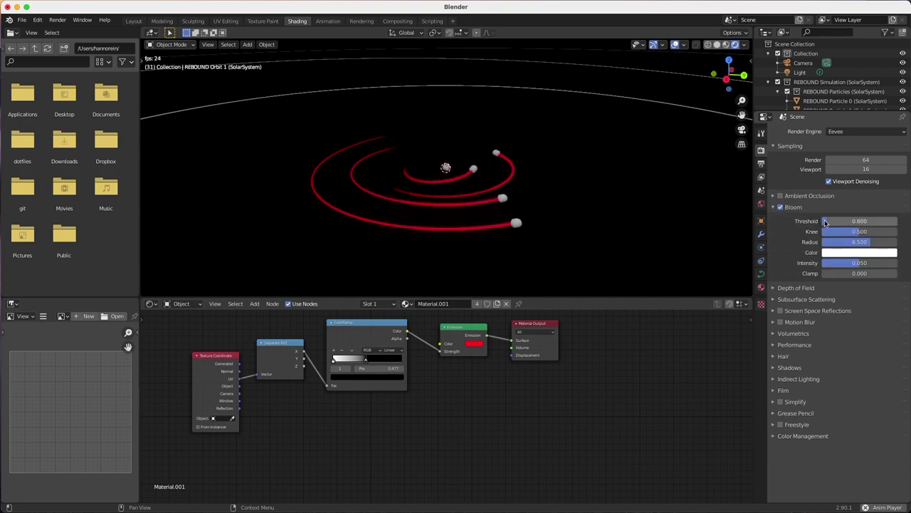
left_click_drag(840, 221, 834, 222)
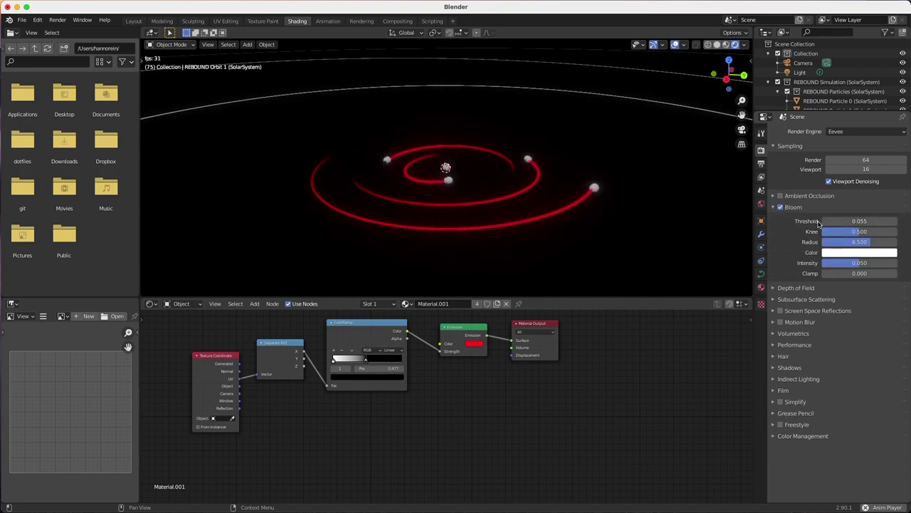
left_click_drag(840, 263, 854, 263)
mouse_move(559, 173)
middle_mouse_down()
mouse_move(588, 163)
mouse_move(559, 181)
middle_mouse_up()
scroll(560, 180, "up", 6)
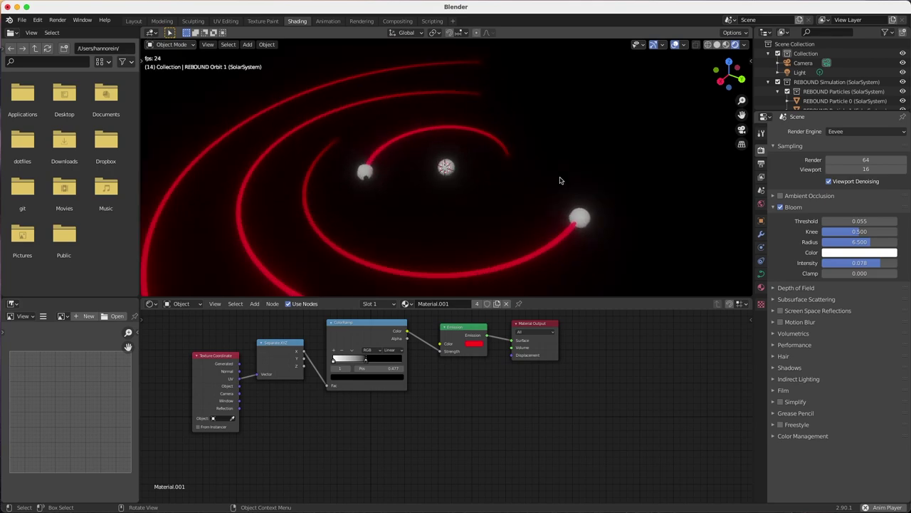